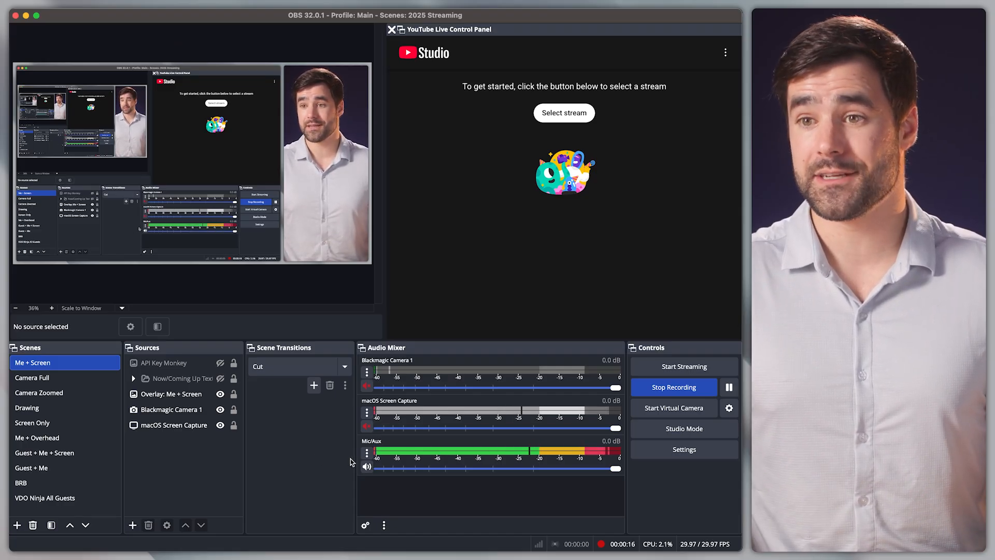
Open the audio filters for the Mic/Aux source and close the filters dialog
{"action": "left_click", "coordinate": [366, 454]}
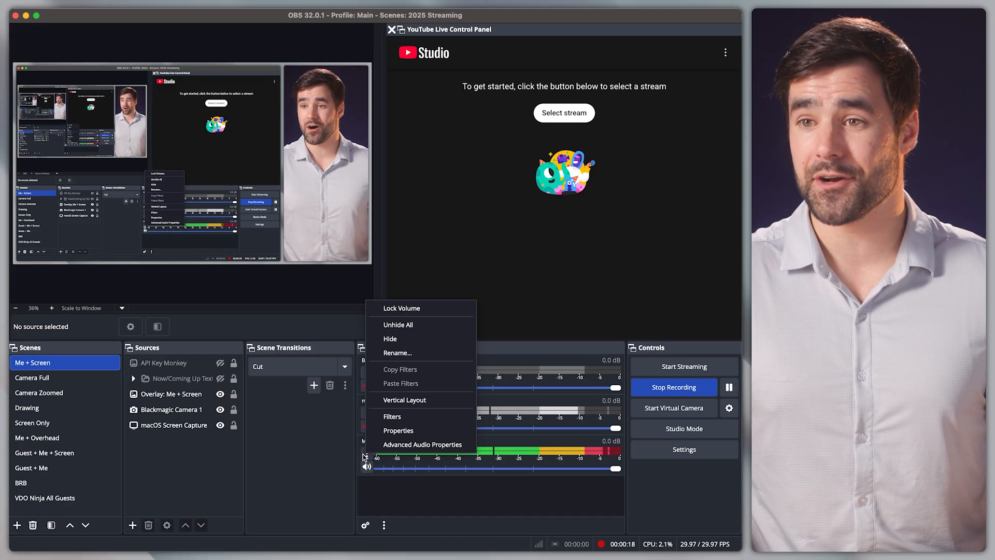
{"action": "left_click", "coordinate": [392, 416]}
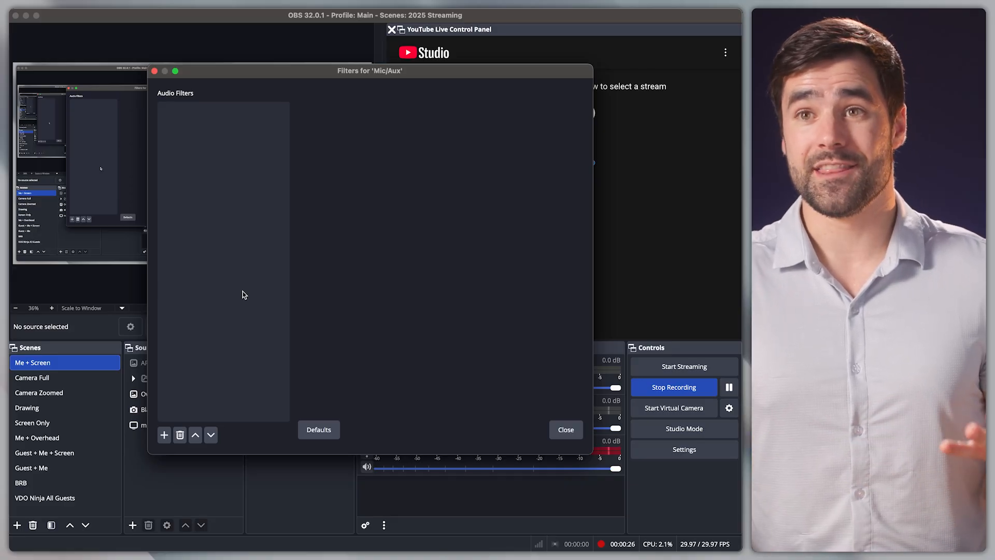
{"action": "left_click", "coordinate": [568, 431]}
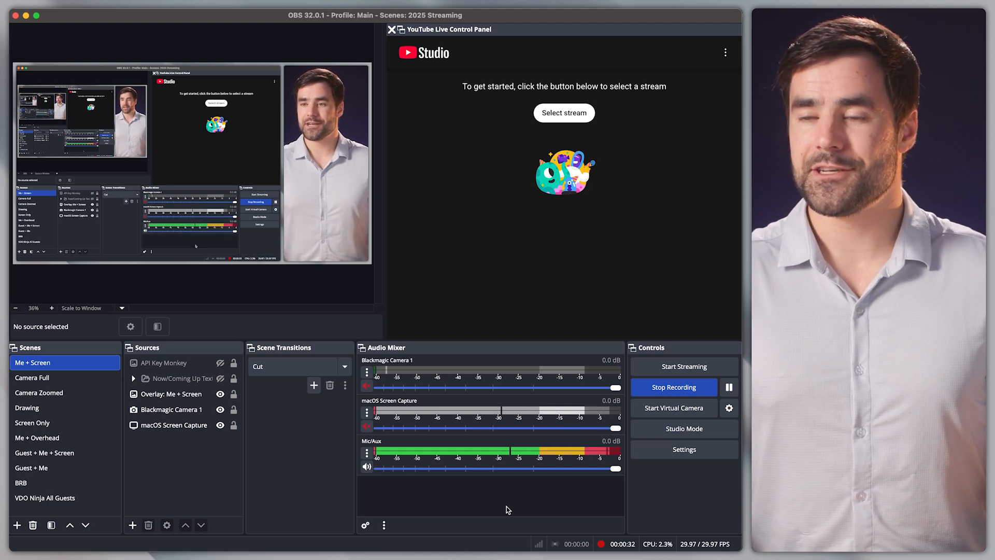
Set the Mic/Aux source's device to Volt 2 in its properties and confirm
{"action": "left_click", "coordinate": [367, 453]}
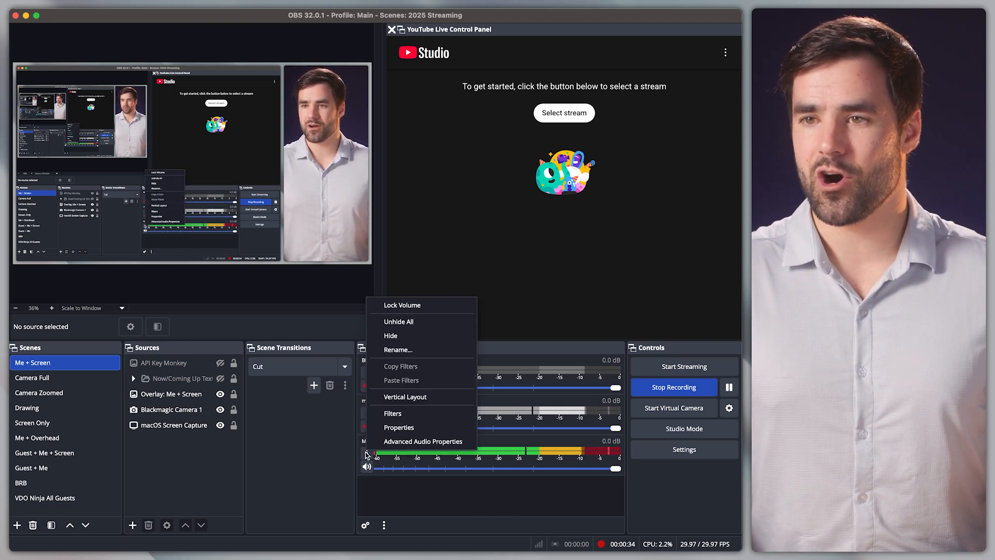
{"action": "left_click", "coordinate": [400, 425]}
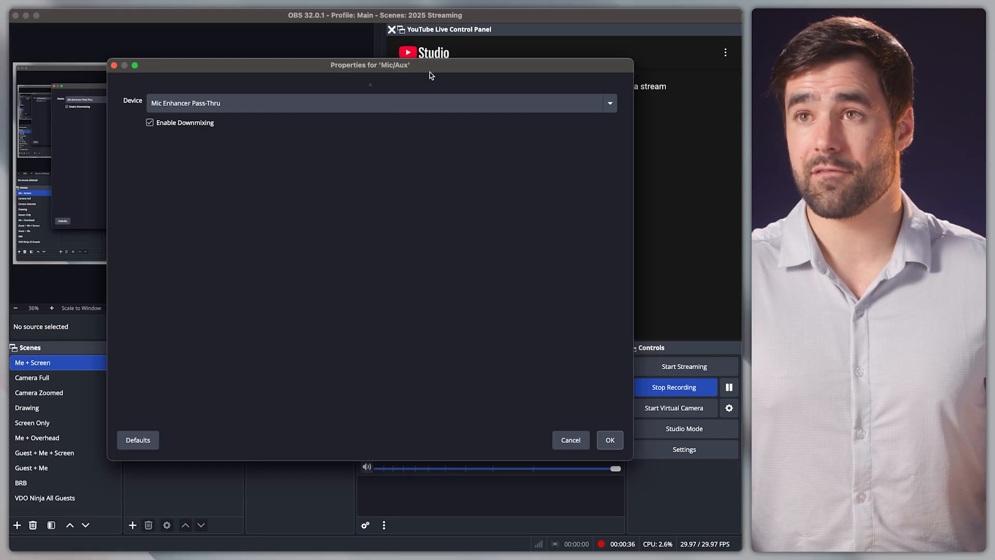
{"action": "left_click_drag", "start_coordinate": [430, 69], "coordinate": [405, 62]}
{"action": "left_click", "coordinate": [327, 92]}
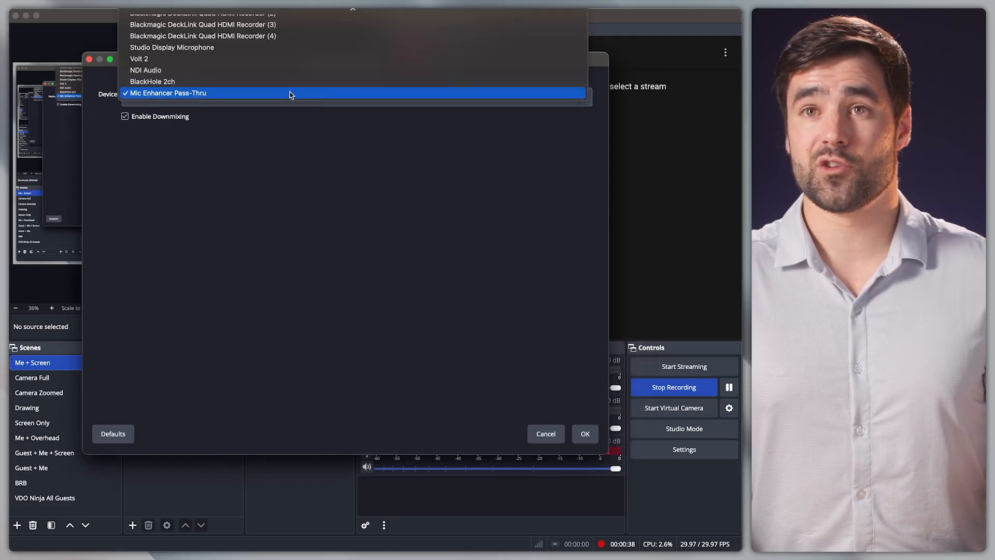
{"action": "left_click", "coordinate": [202, 60]}
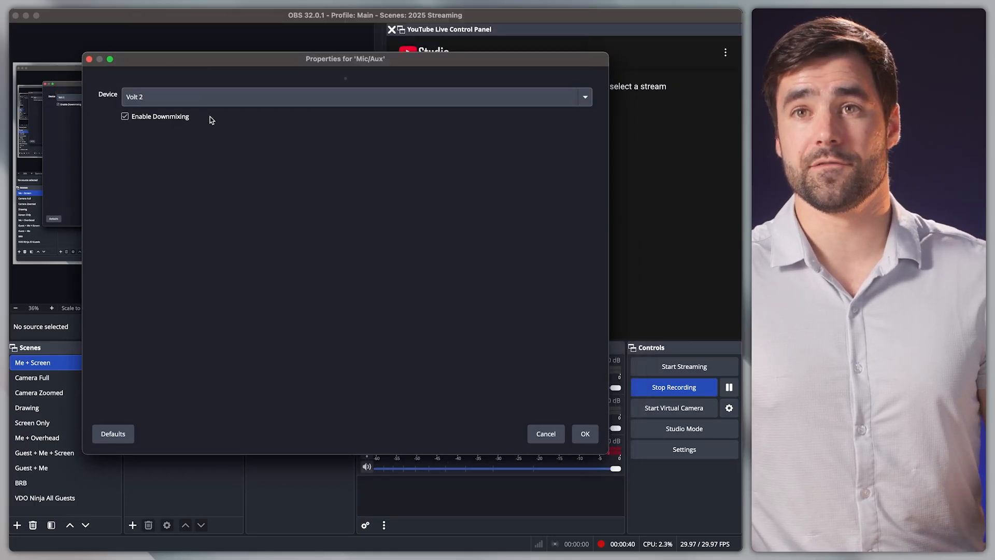
{"action": "left_click", "coordinate": [587, 435]}
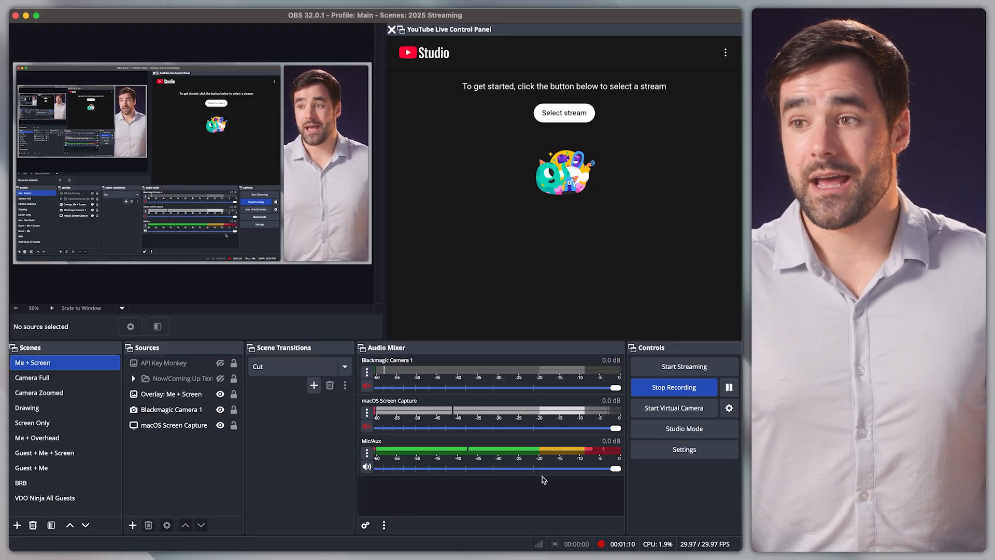
Set the Mic/Aux source's device to Mic Enhancer Pass-Thru in its properties and confirm
{"action": "left_click", "coordinate": [369, 452]}
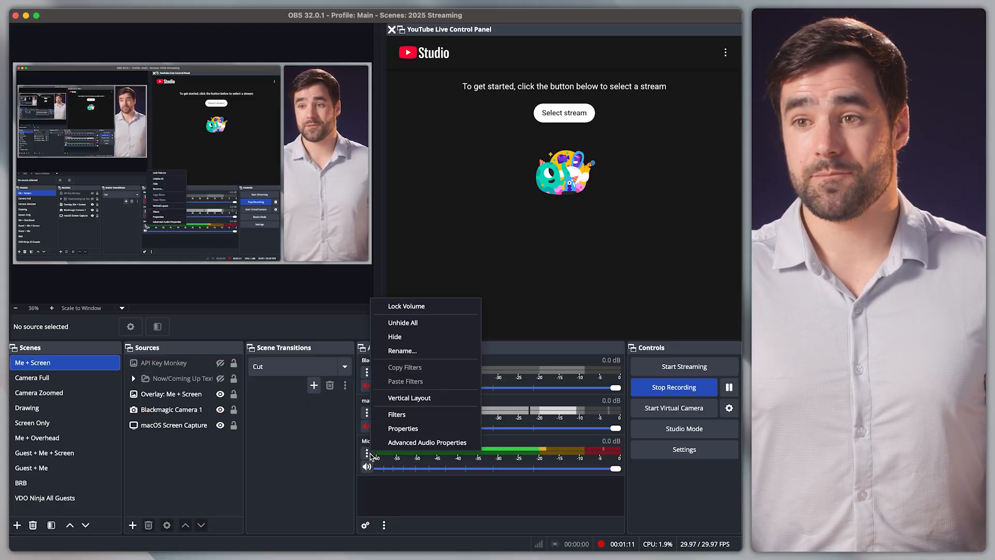
{"action": "left_click", "coordinate": [402, 428]}
{"action": "left_click", "coordinate": [262, 102]}
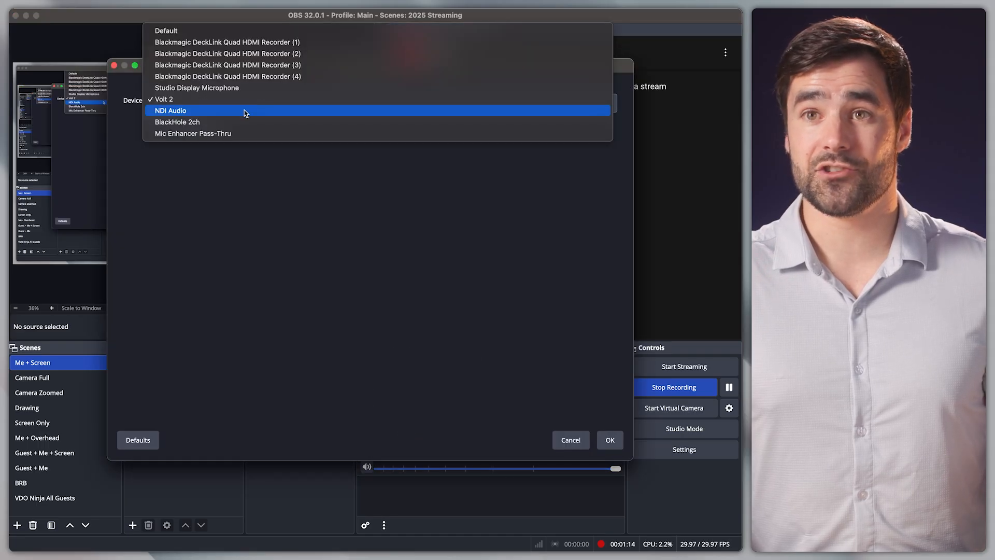
{"action": "left_click", "coordinate": [231, 134]}
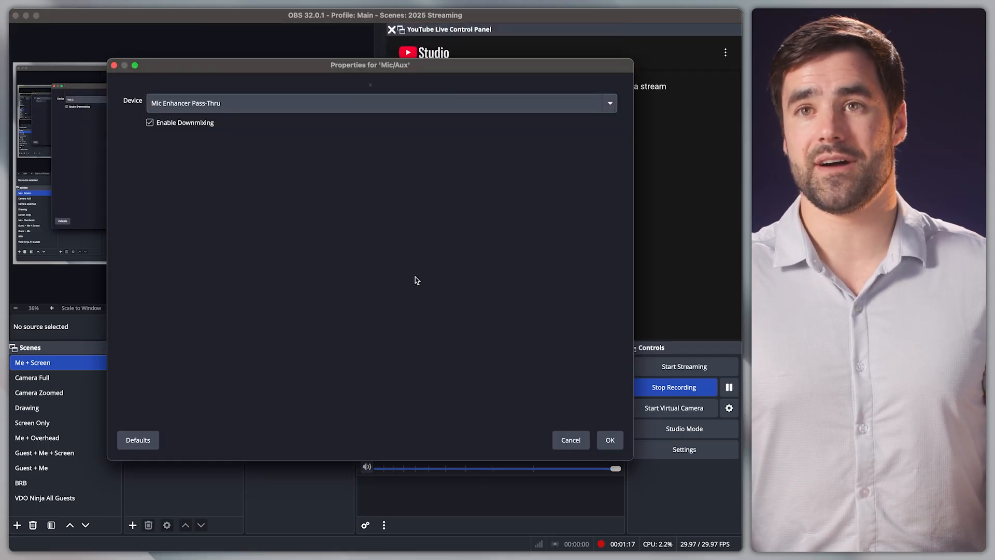
{"action": "left_click", "coordinate": [610, 440]}
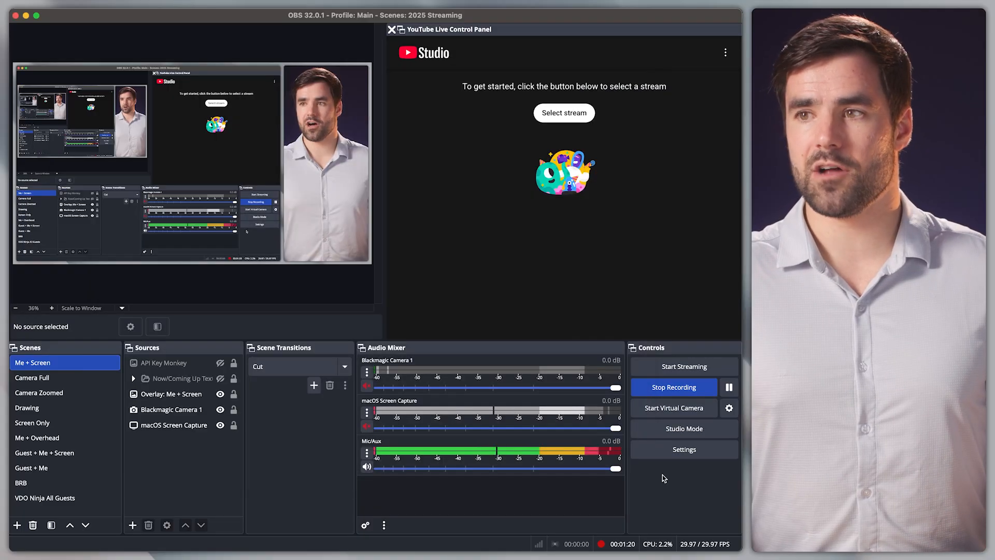
Open the Sound system settings to examine the input devices, then close the window
{"action": "key", "text": "super+space"}
{"action": "type", "text": "sou"}
{"action": "key", "text": "Return"}
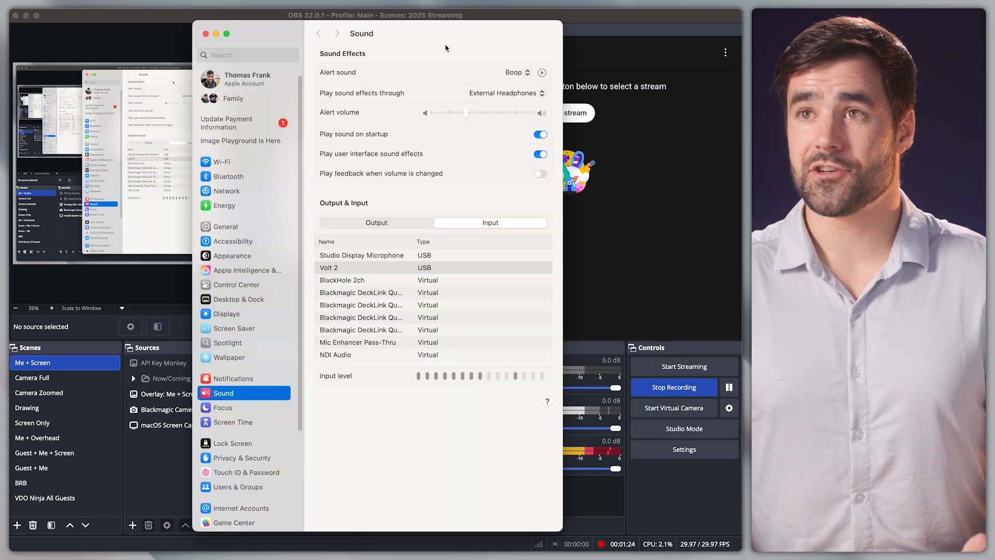
{"action": "left_click_drag", "start_coordinate": [440, 36], "coordinate": [309, 32]}
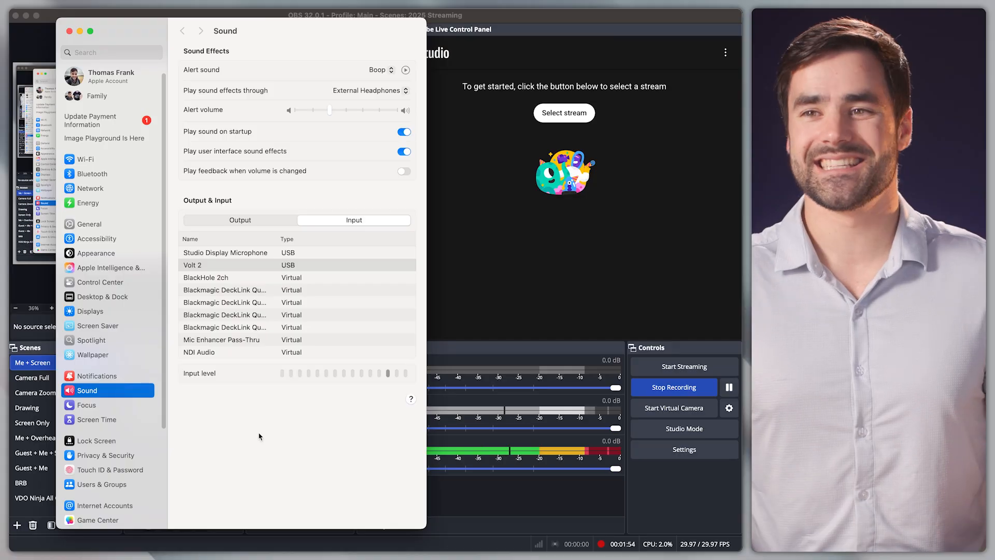
{"action": "left_click", "coordinate": [69, 32]}
Switch to Audio Hijack and examine the Microphone Enhancements processing chain and its outputs
{"action": "key", "text": "super+space"}
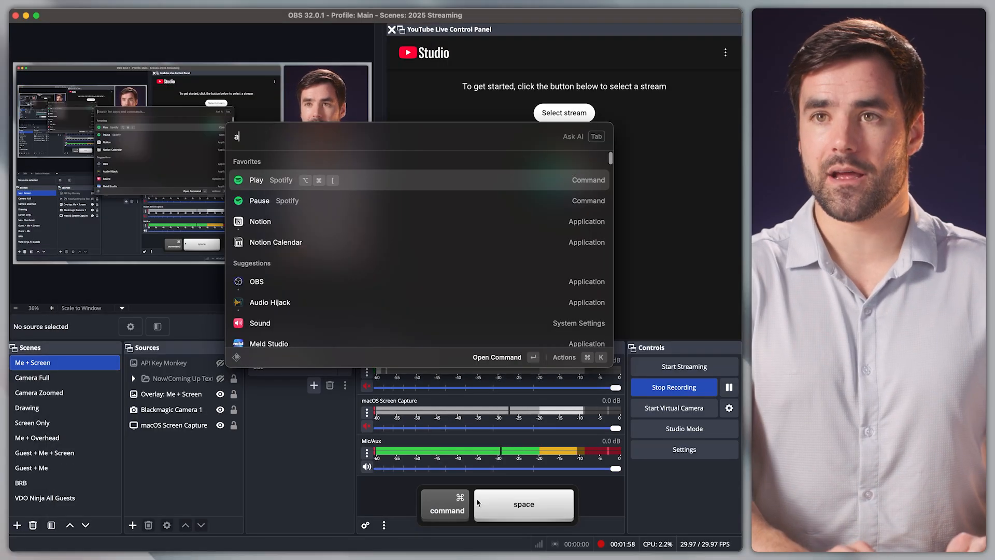
{"action": "type", "text": "au"}
{"action": "key", "text": "Return"}
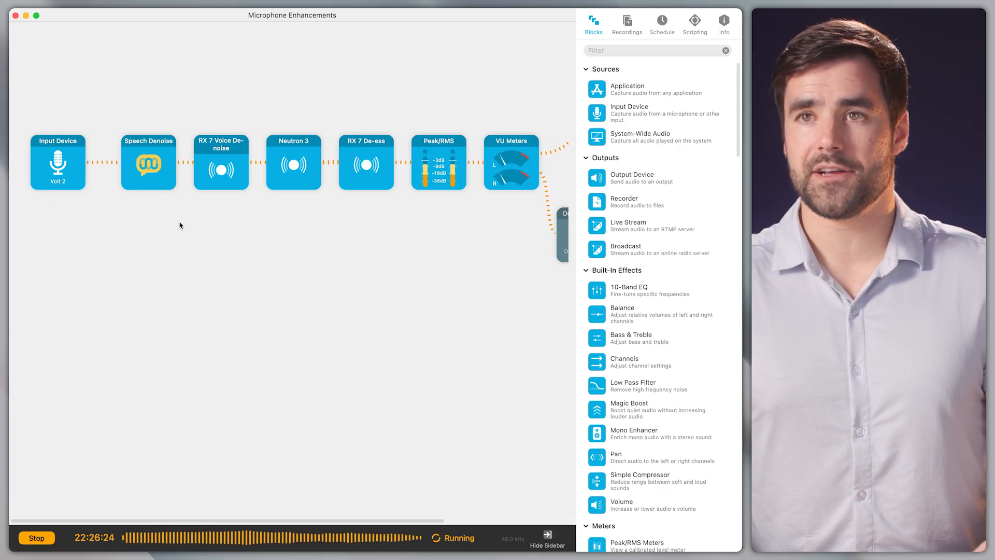
{"action": "scroll", "coordinate": [181, 231], "scroll_direction": "right", "scroll_amount": 5}
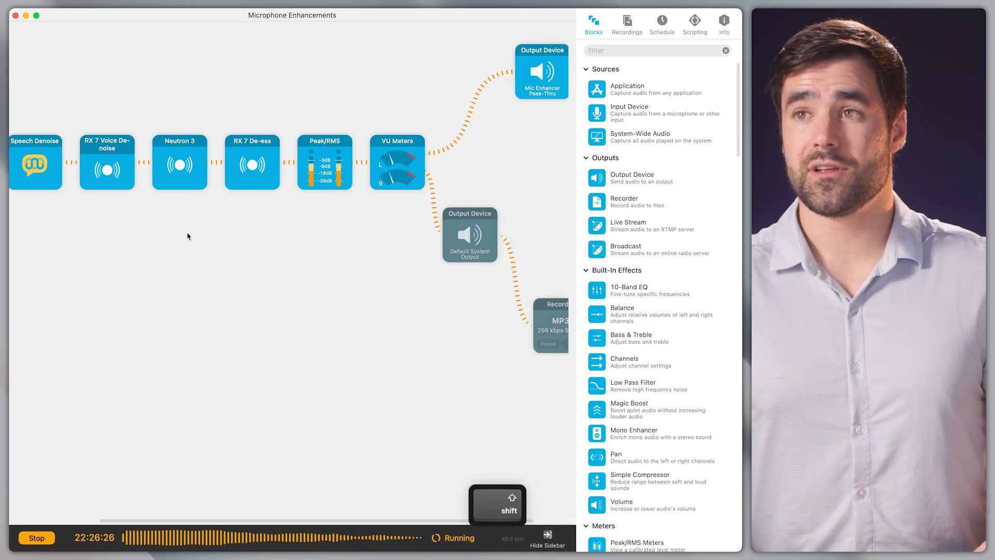
{"action": "scroll", "coordinate": [189, 236], "scroll_direction": "right", "scroll_amount": 2}
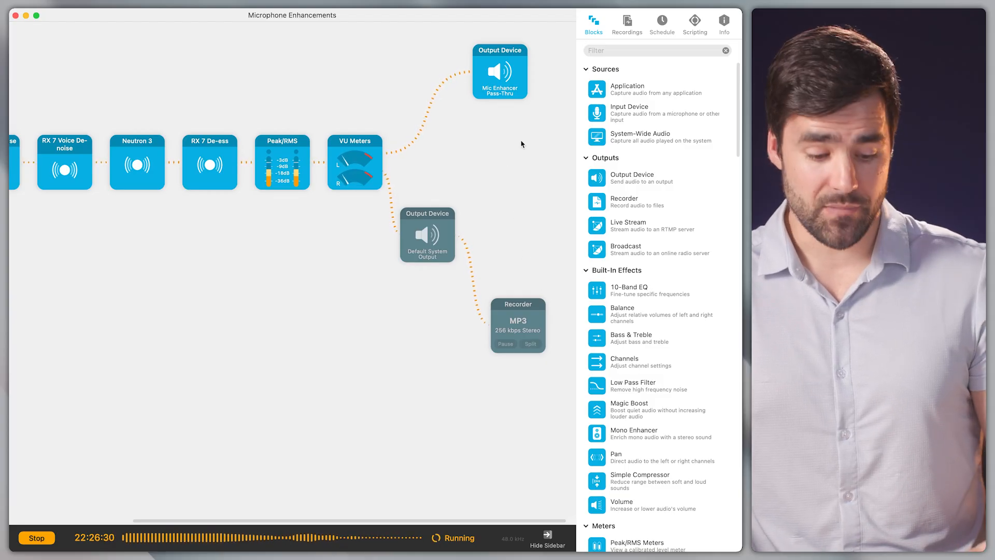
{"action": "scroll", "coordinate": [327, 223], "scroll_direction": "left", "scroll_amount": 7}
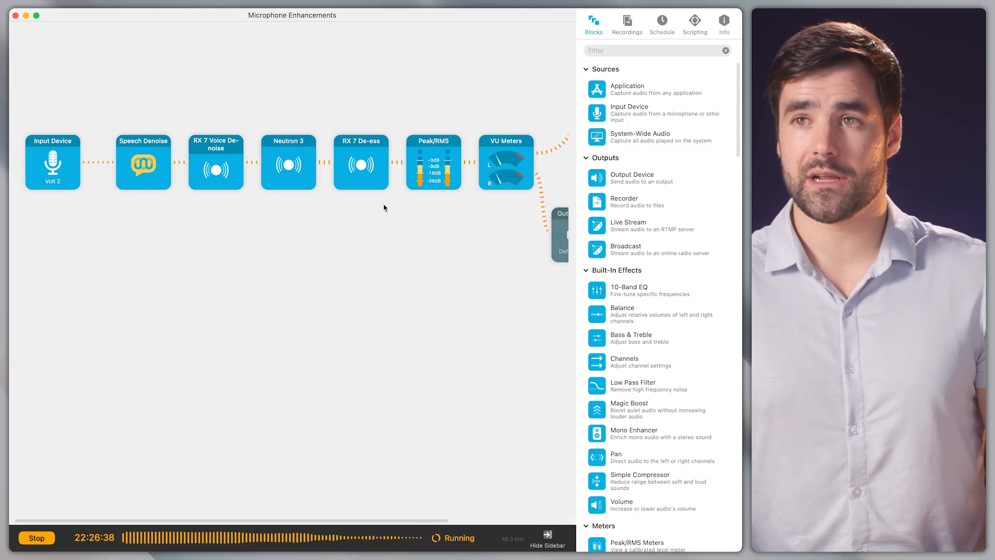
{"action": "scroll", "coordinate": [384, 207], "scroll_direction": "right", "scroll_amount": 10}
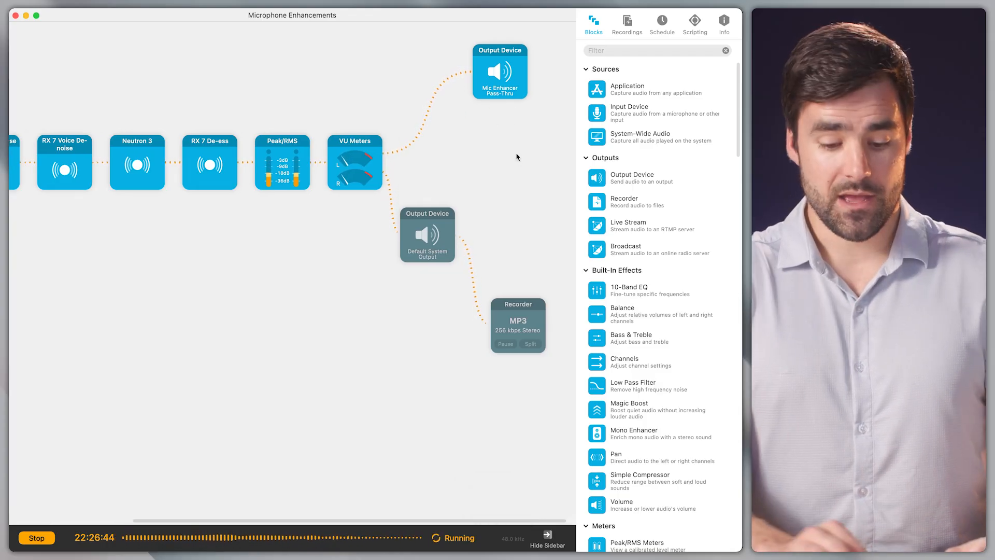
Switch to Loopback to examine the Mic Enhancer Pass-Thru virtual device
{"action": "key", "text": "super+space"}
{"action": "type", "text": "lo"}
{"action": "key", "text": "Return"}
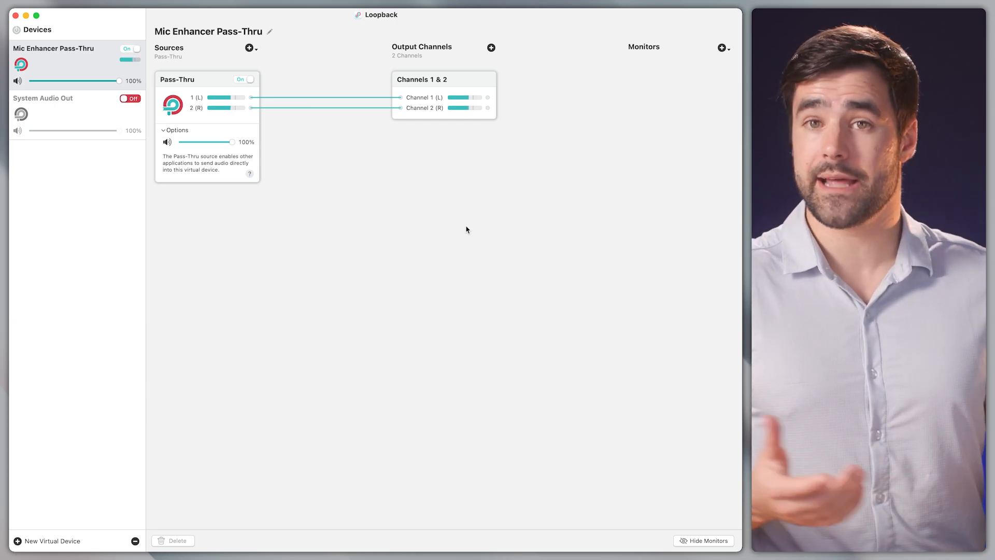
Return to Audio Hijack and review the chain from the input device to the output devices
{"action": "key", "text": "super+space"}
{"action": "type", "text": "au"}
{"action": "key", "text": "Return"}
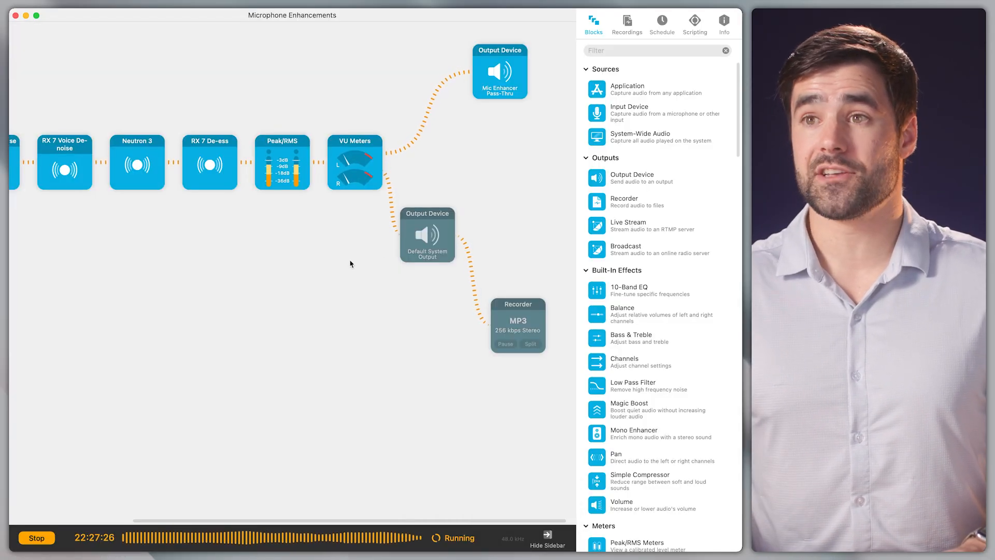
{"action": "scroll", "coordinate": [324, 273], "scroll_direction": "left", "scroll_amount": 5}
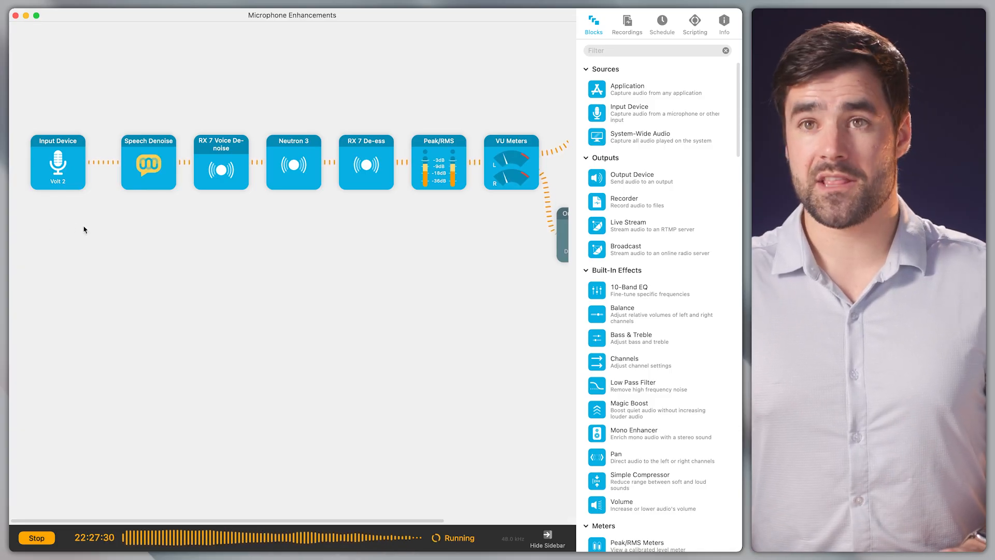
{"action": "scroll", "coordinate": [105, 244], "scroll_direction": "right", "scroll_amount": 2}
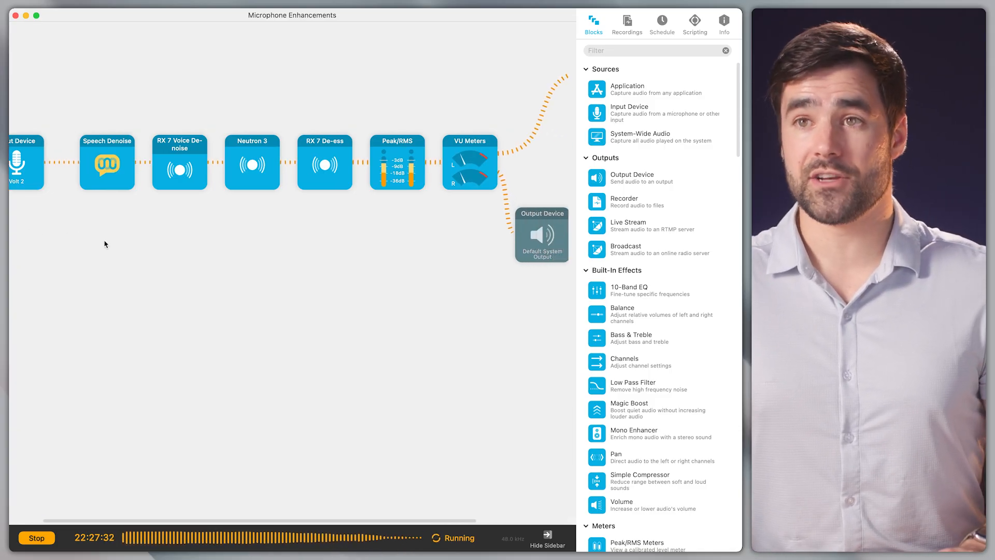
{"action": "scroll", "coordinate": [104, 246], "scroll_direction": "right", "scroll_amount": 1}
{"action": "scroll", "coordinate": [104, 249], "scroll_direction": "right", "scroll_amount": 1}
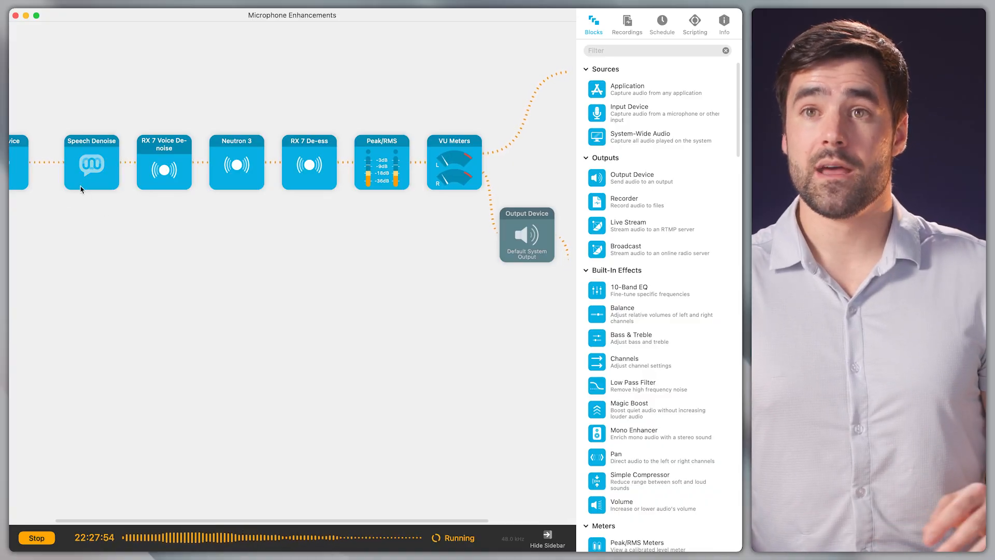
Open the RX 7 Voice De-noise block's settings and close them again
{"action": "left_click", "coordinate": [164, 166]}
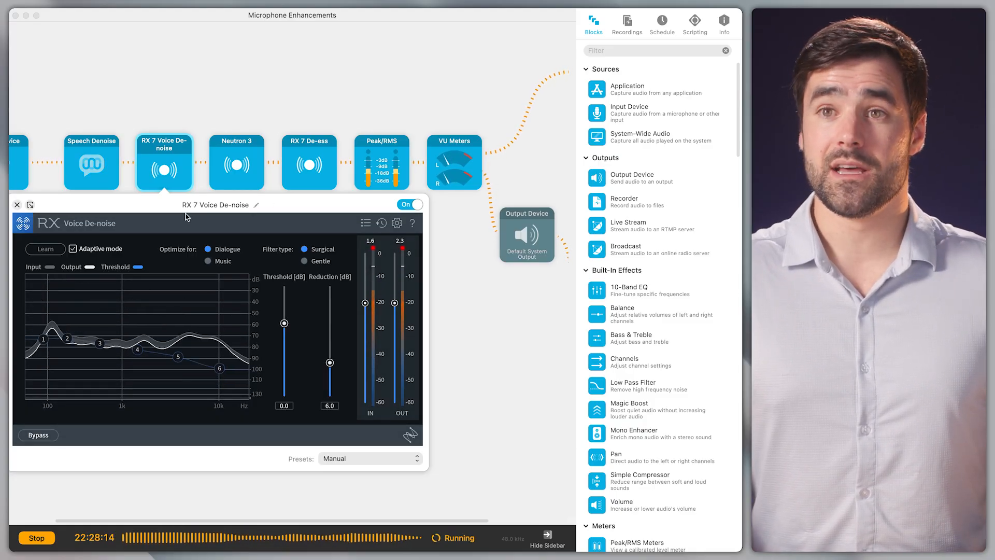
{"action": "left_click", "coordinate": [481, 327]}
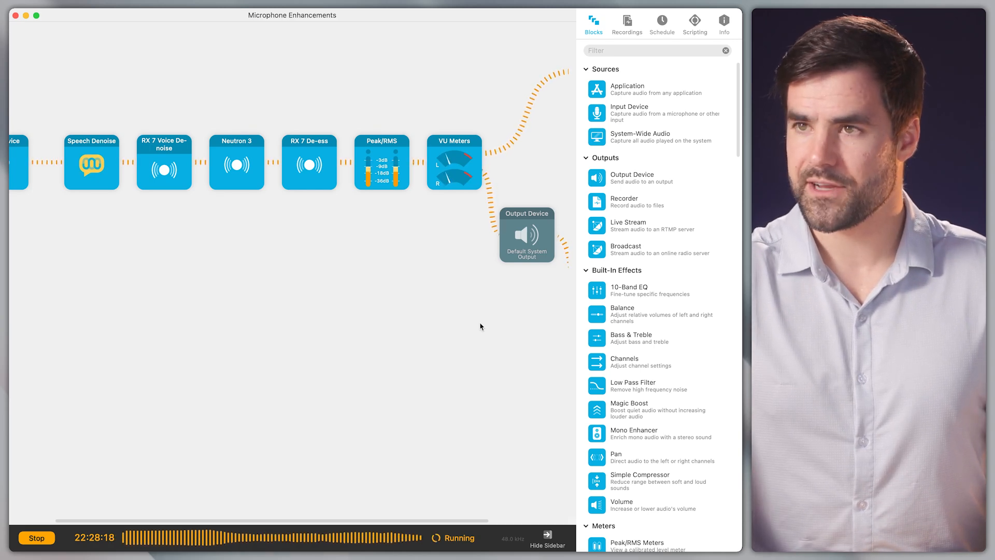
Switch to the browser and look through the tabs for dxRevive, CLEAR, Clarity Vx and noise-suppression-for-voice
{"action": "key", "text": "super+Tab"}
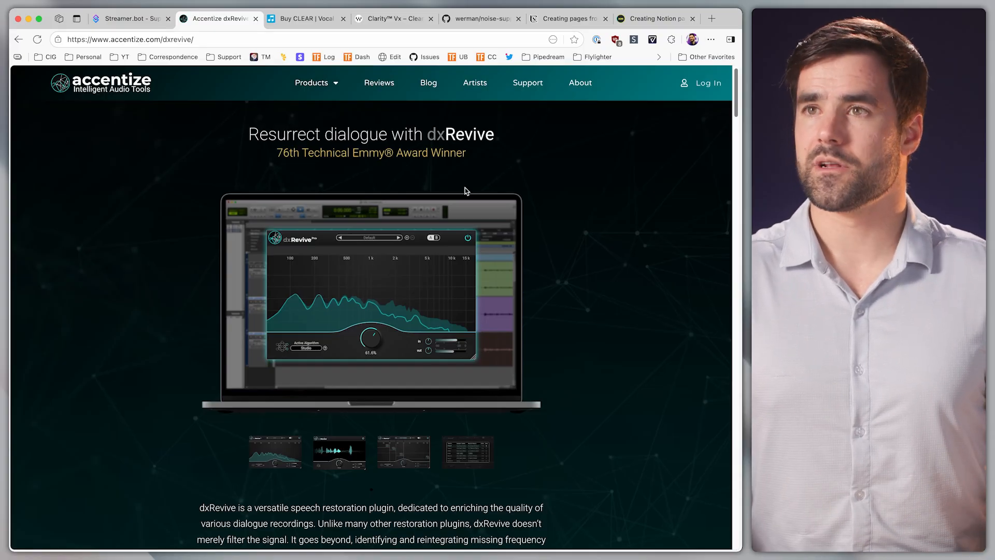
{"action": "left_click", "coordinate": [309, 24]}
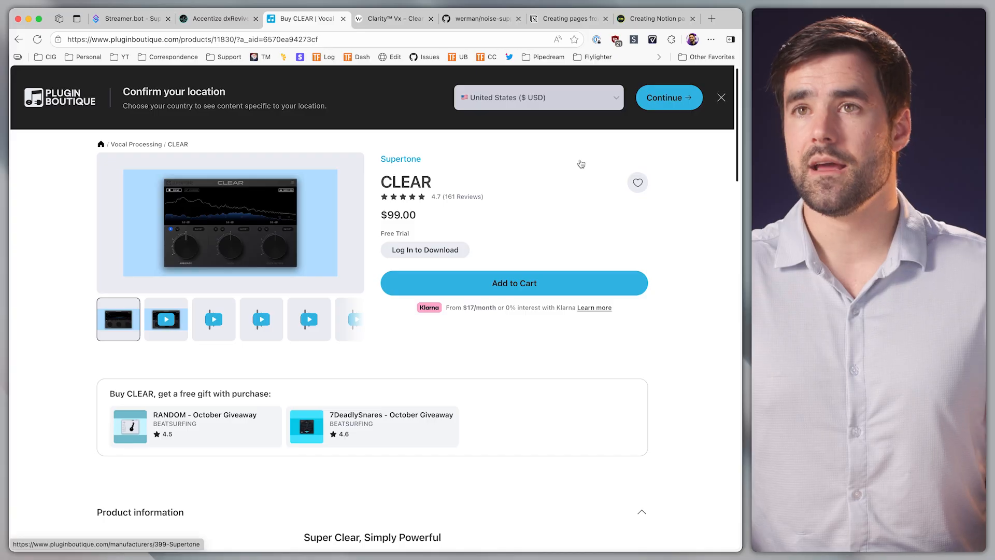
{"action": "left_click", "coordinate": [395, 19]}
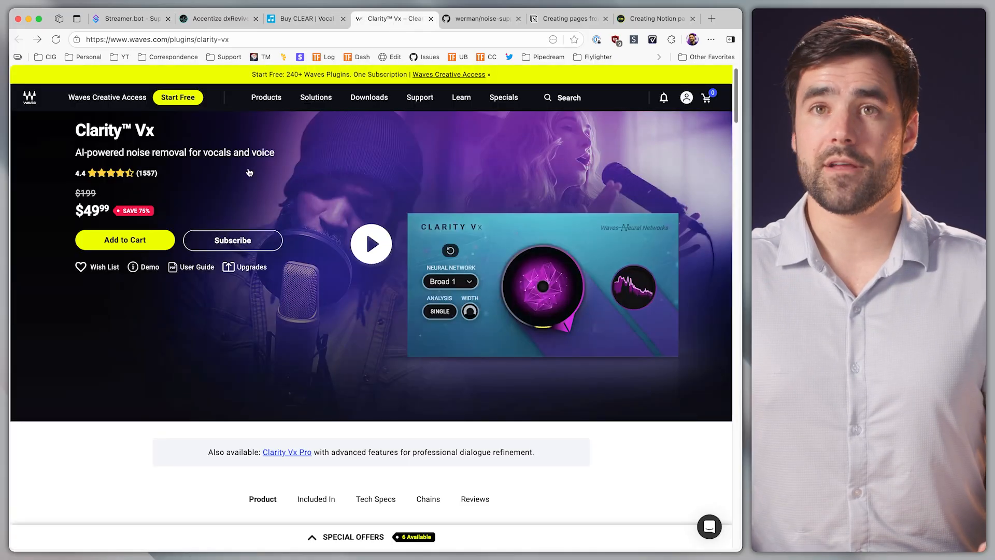
{"action": "left_click", "coordinate": [472, 21]}
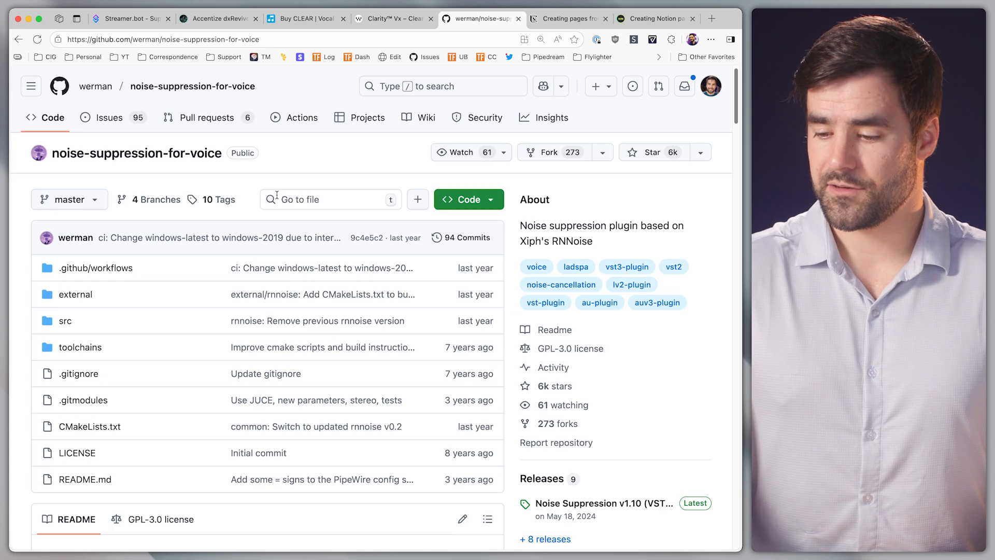
Return to Audio Hijack and open the Neutron 3 block's settings window
{"action": "key", "text": "super+space"}
{"action": "type", "text": "au"}
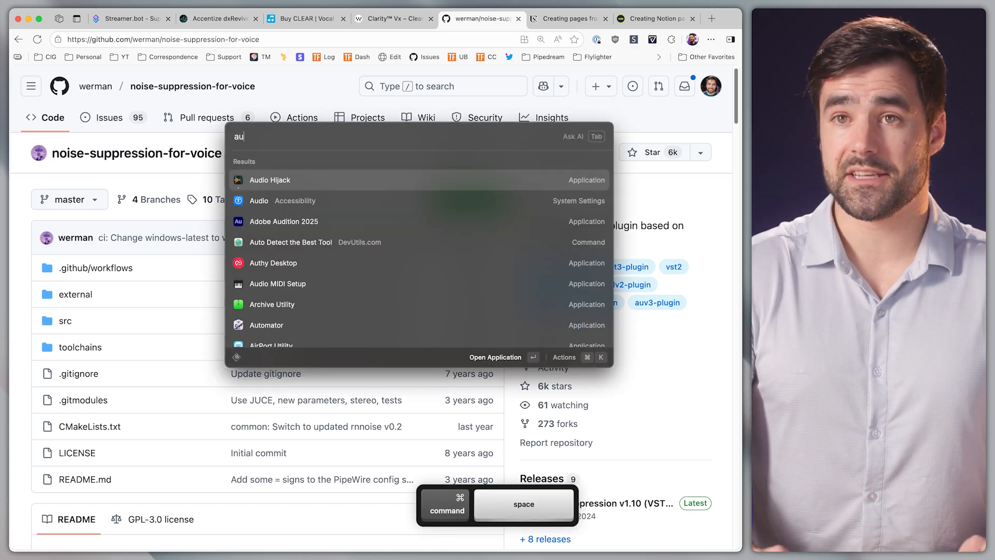
{"action": "key", "text": "Return"}
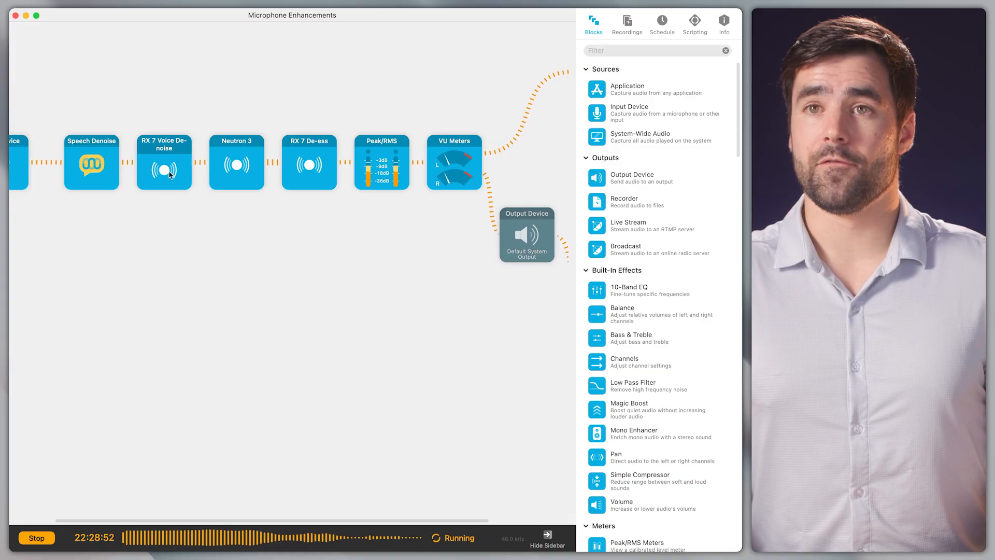
{"action": "left_click", "coordinate": [230, 161]}
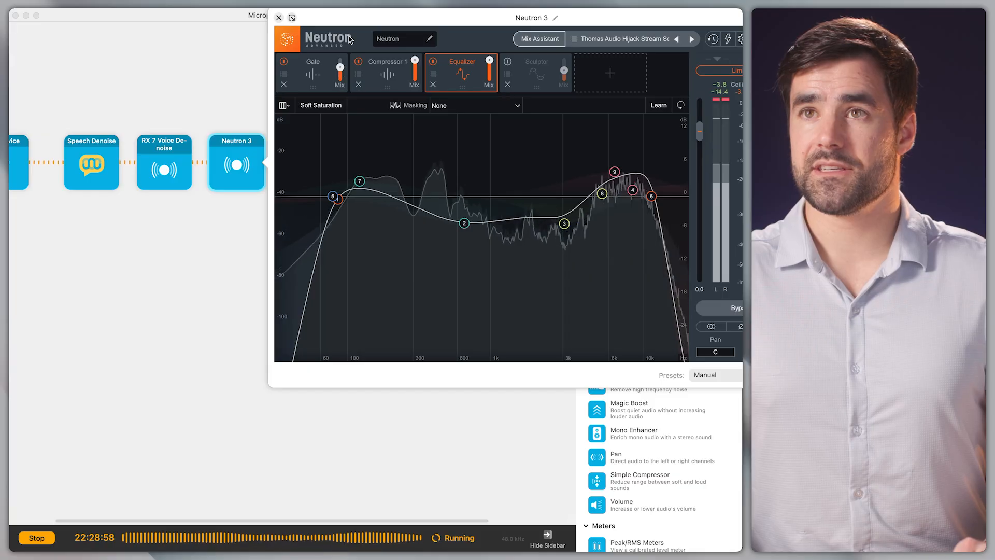
{"action": "left_click_drag", "start_coordinate": [392, 28], "coordinate": [202, 75]}
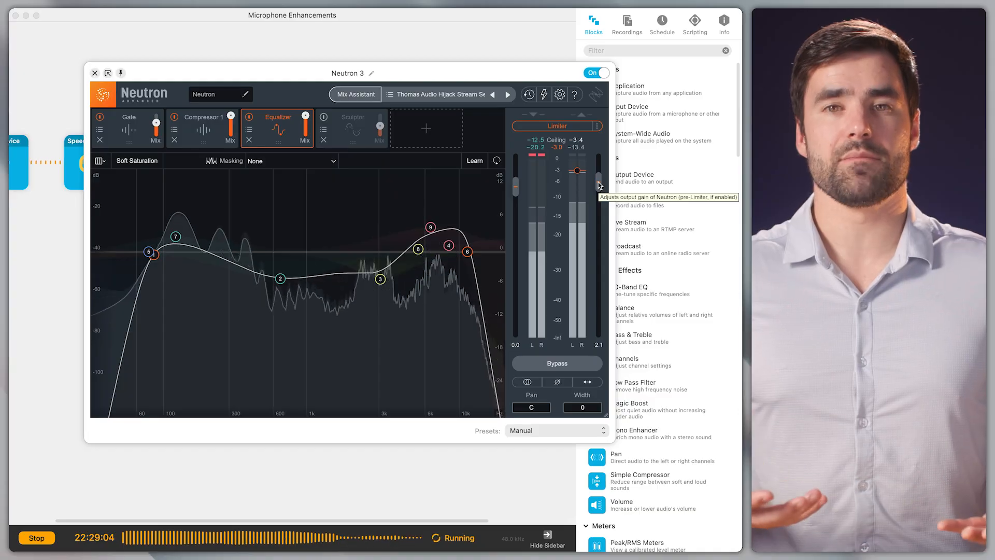
Inspect the Gate, Compressor 1 and Equalizer modules inside the Neutron 3 settings window
{"action": "left_click", "coordinate": [123, 125]}
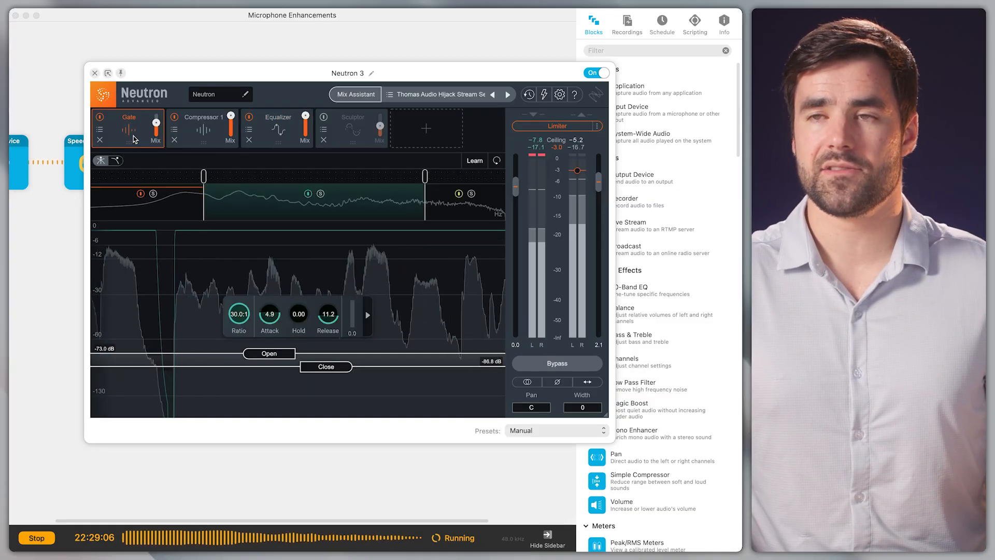
{"action": "left_click_drag", "start_coordinate": [238, 73], "coordinate": [294, 66]}
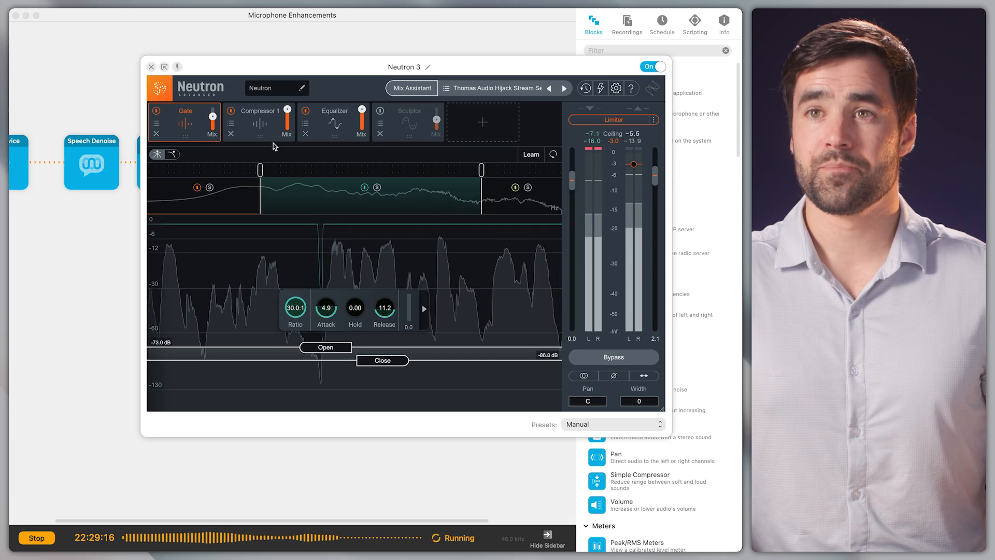
{"action": "left_click", "coordinate": [261, 125]}
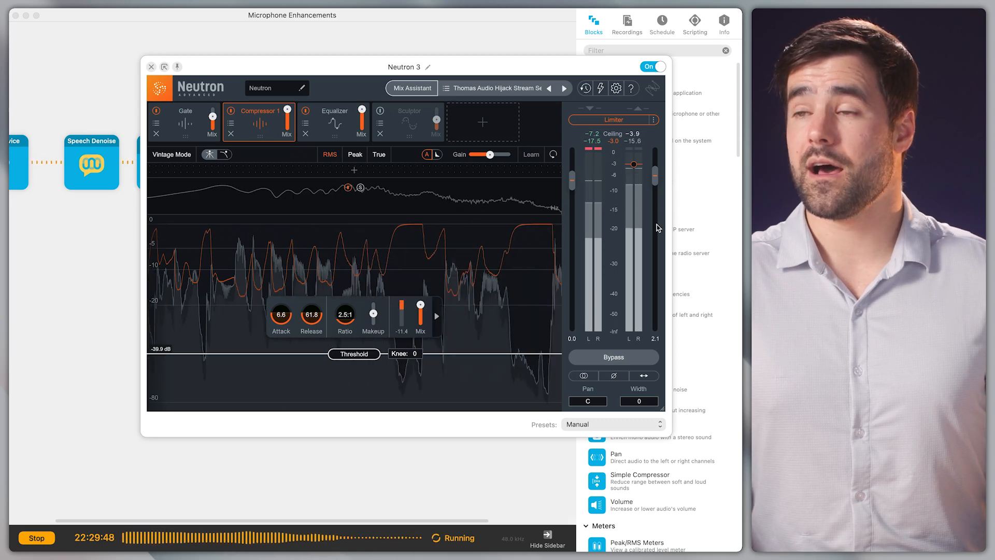
{"action": "left_click", "coordinate": [327, 129]}
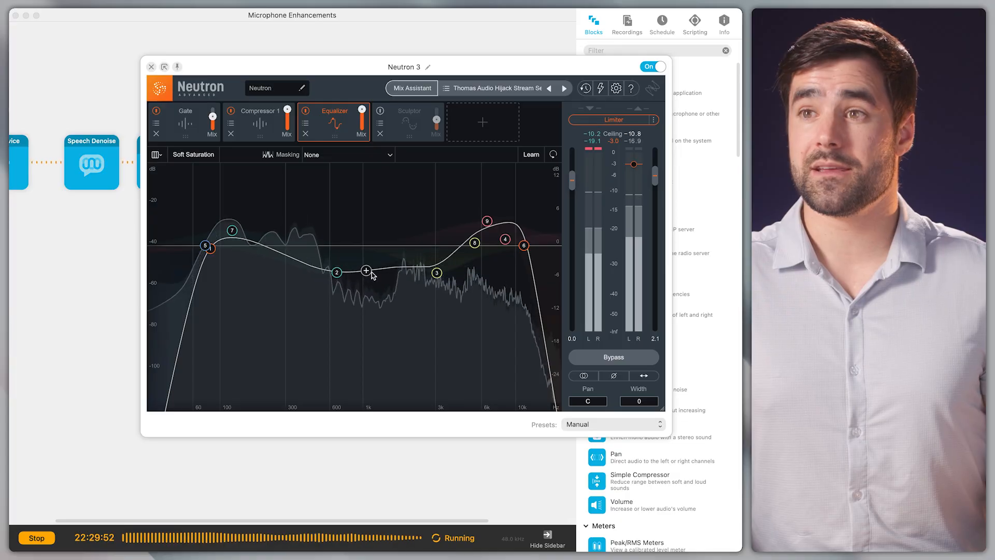
Switch the Equalizer module off and back on to compare, then close the Neutron 3 settings window
{"action": "left_click", "coordinate": [306, 111]}
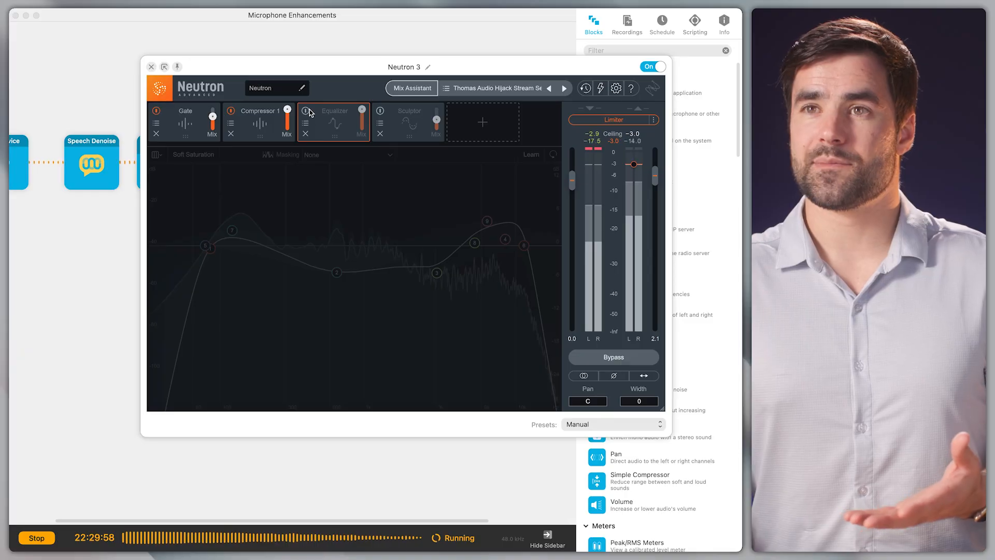
{"action": "left_click", "coordinate": [306, 111]}
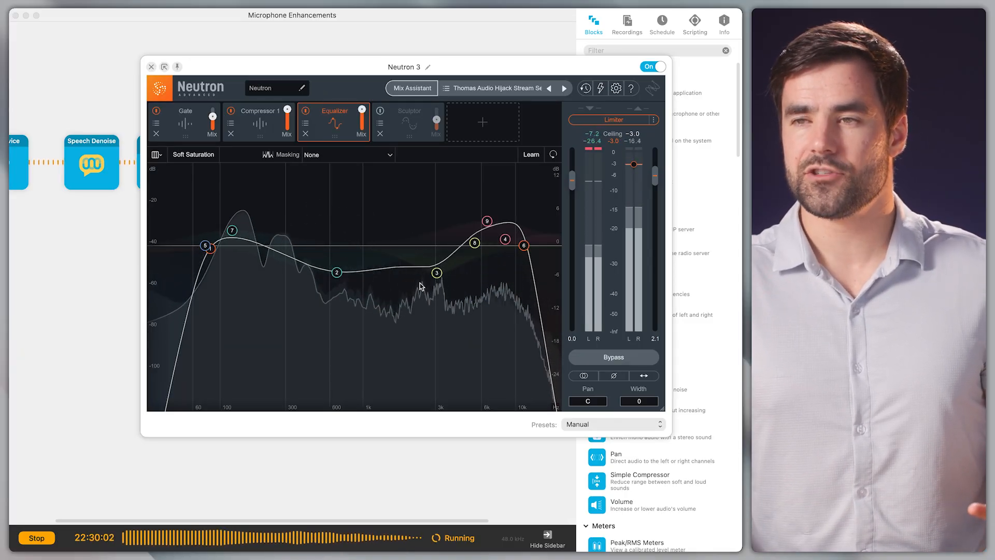
{"action": "left_click", "coordinate": [151, 66]}
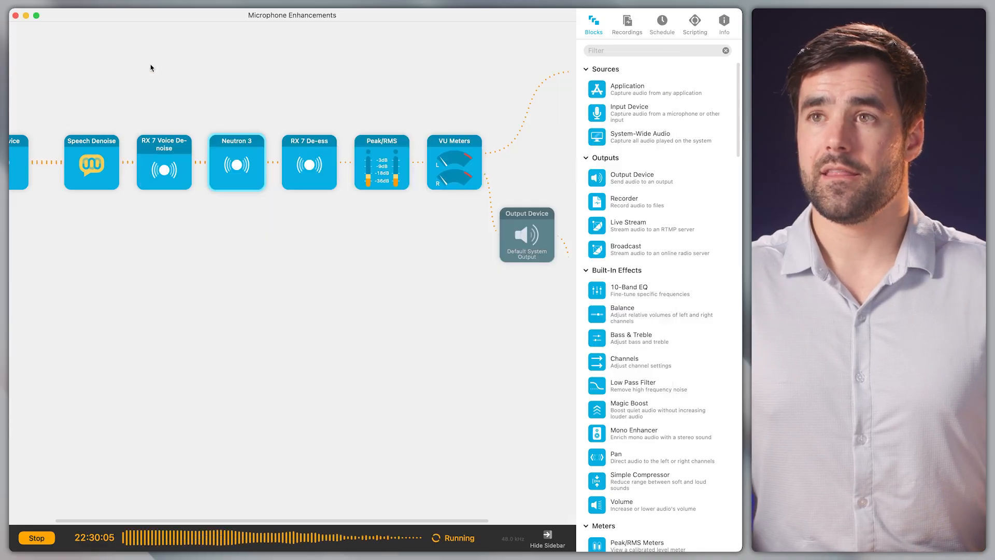
Open the RX 7 De-ess block's settings to review them, then close the window
{"action": "left_click", "coordinate": [304, 176]}
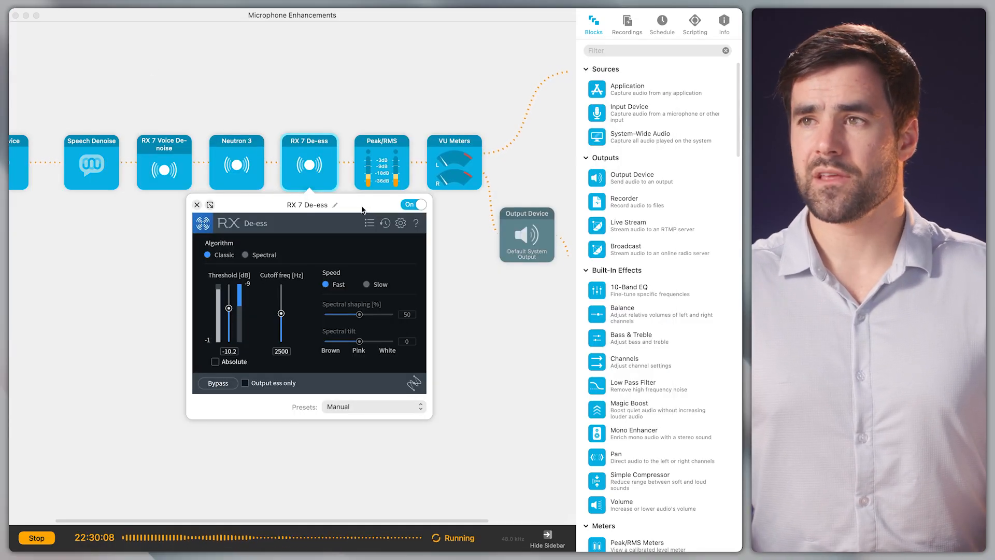
{"action": "scroll", "coordinate": [699, 352], "scroll_direction": "down", "scroll_amount": 8}
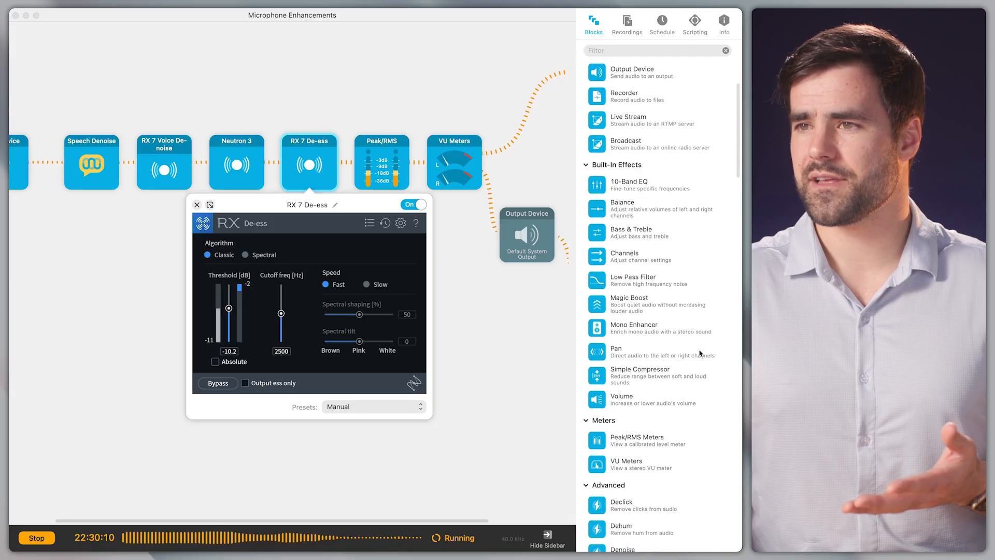
{"action": "scroll", "coordinate": [699, 356], "scroll_direction": "up", "scroll_amount": 5}
{"action": "scroll", "coordinate": [699, 355], "scroll_direction": "up", "scroll_amount": 2}
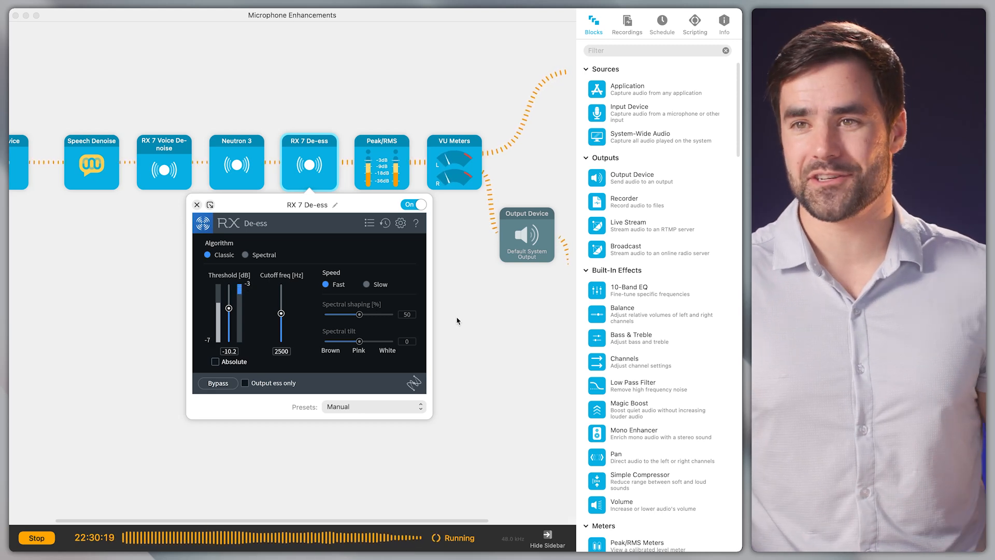
{"action": "left_click", "coordinate": [197, 204]}
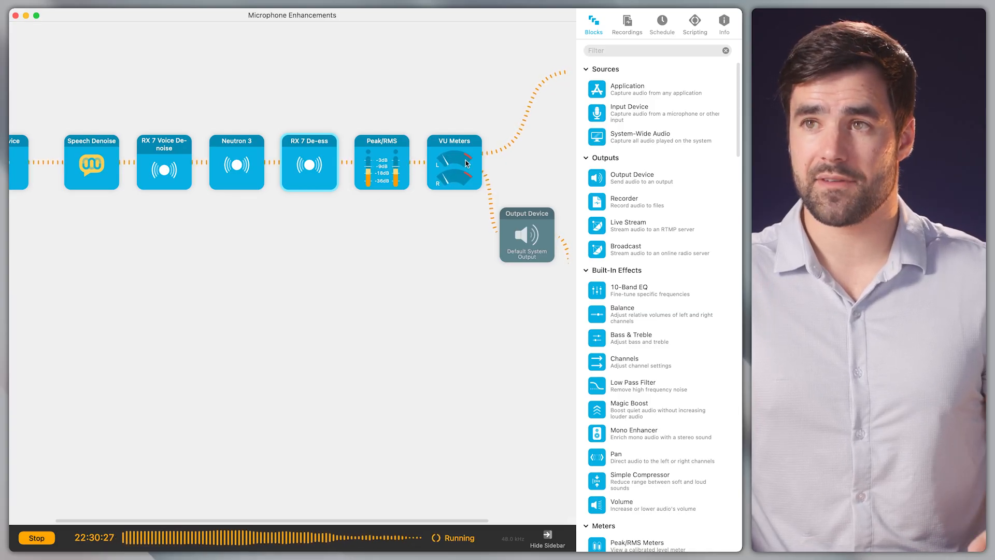
Scroll along the chain to review the output blocks after the VU Meters
{"action": "scroll", "coordinate": [421, 173], "scroll_direction": "right", "scroll_amount": 3}
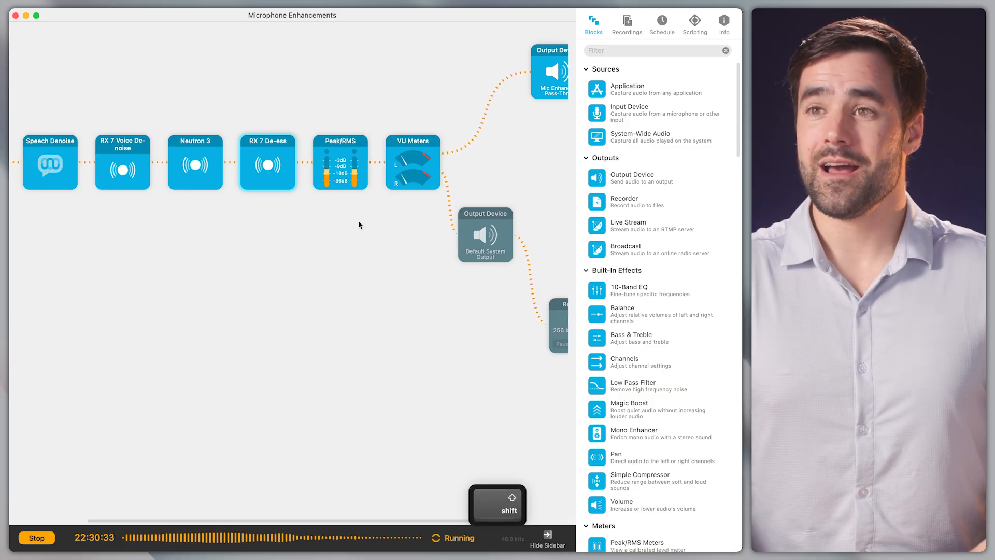
{"action": "scroll", "coordinate": [359, 222], "scroll_direction": "right", "scroll_amount": 3}
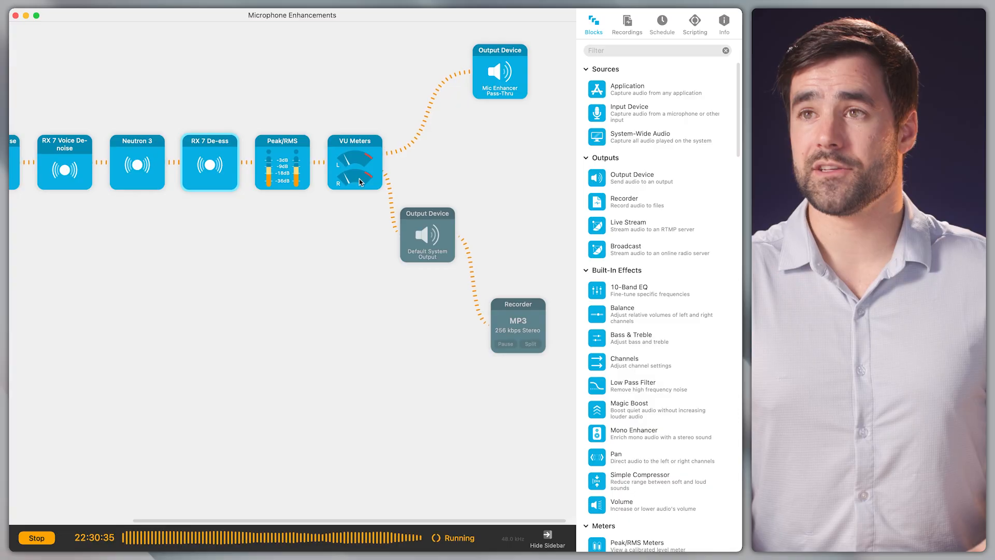